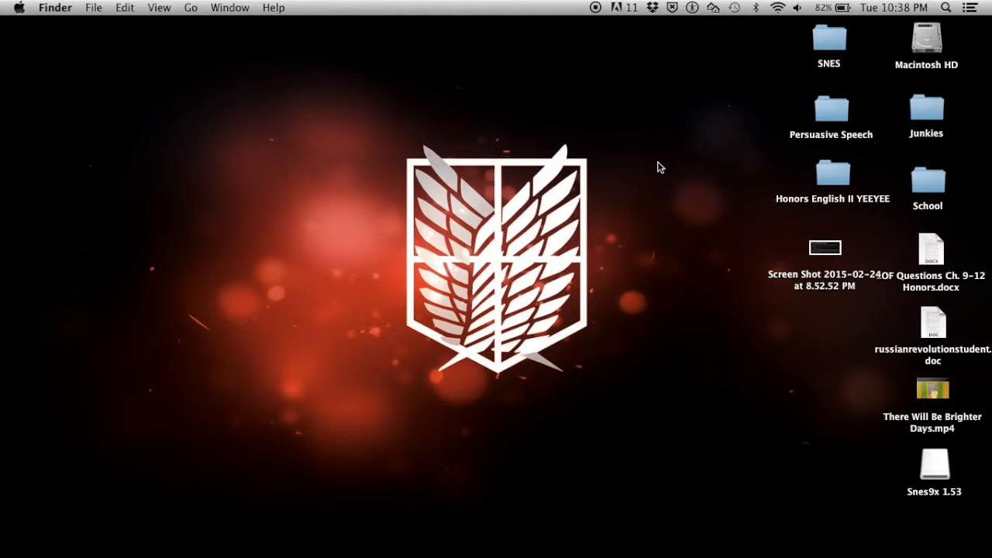
left_click_drag(654, 144, 394, 45)
left_click_drag(233, 34, 647, 164)
- Switch to Flash with the minimized eMagine.fla window and widen the window to fill the screen
mouse_move(877, 553)
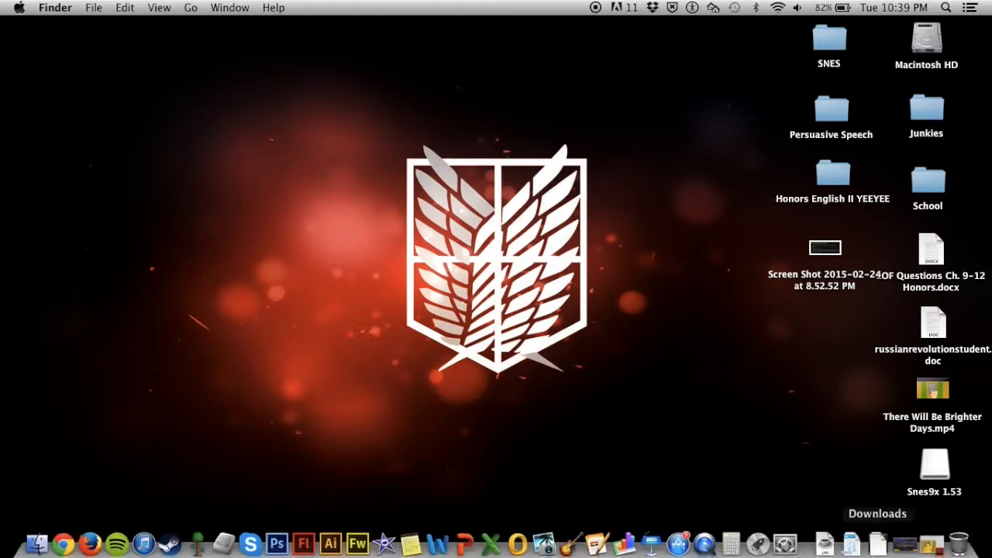
left_click(932, 551)
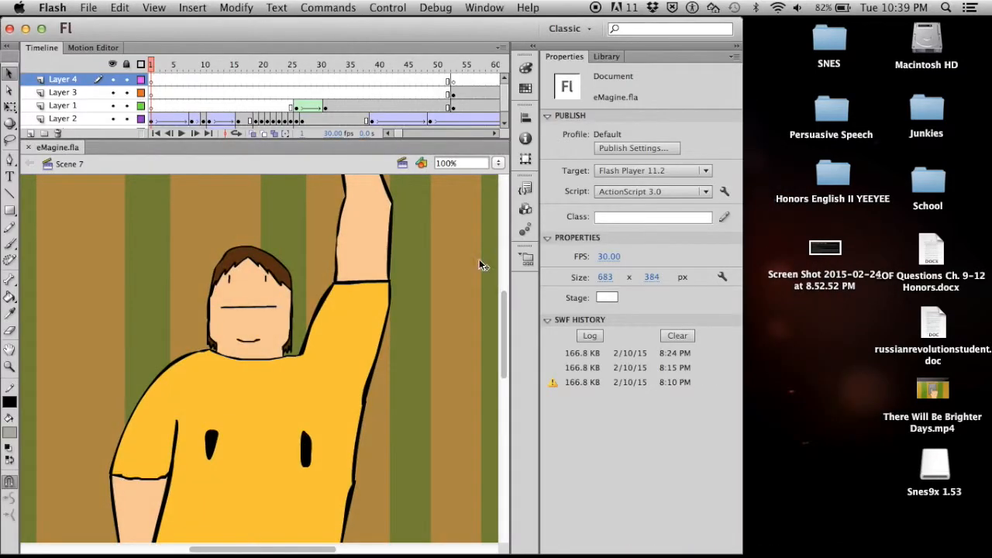
left_click_drag(743, 311, 989, 323)
- Scrub through roughly the first 15 frames of Scene 7 to examine the character's opening arm and body movement
left_click(225, 65)
left_click_drag(226, 66, 146, 64)
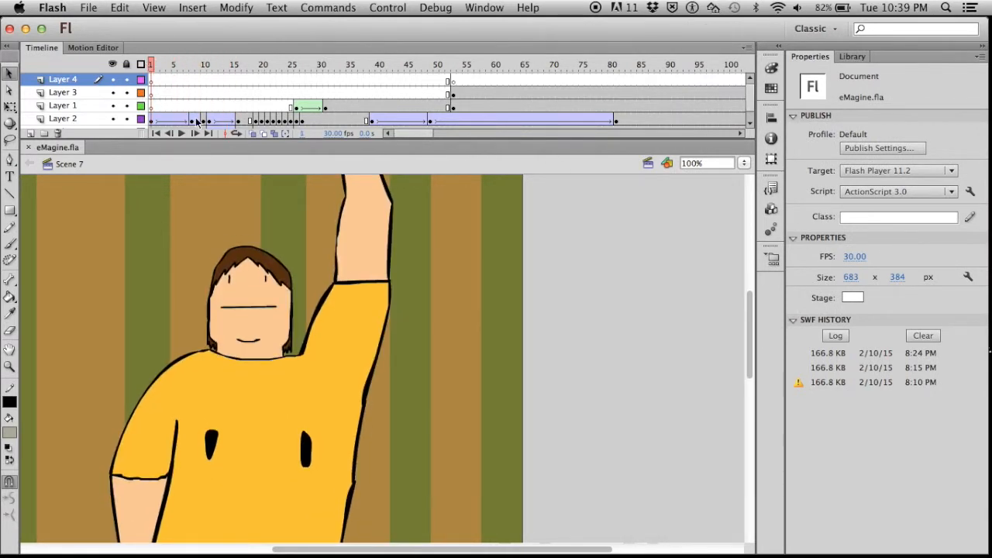
scroll(195, 105, "down", 1)
scroll(302, 255, "left", 3)
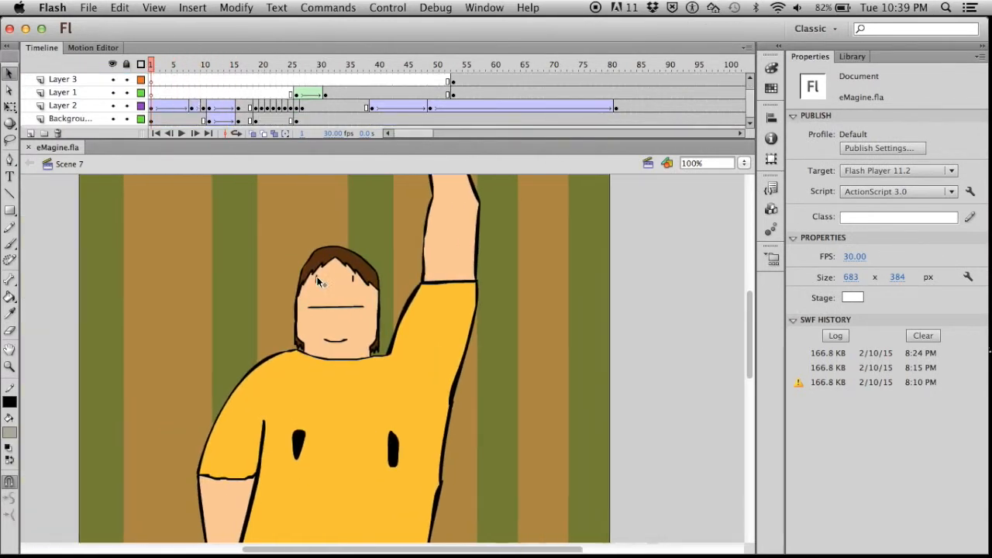
scroll(318, 281, "left", 2)
left_click_drag(150, 65, 173, 65)
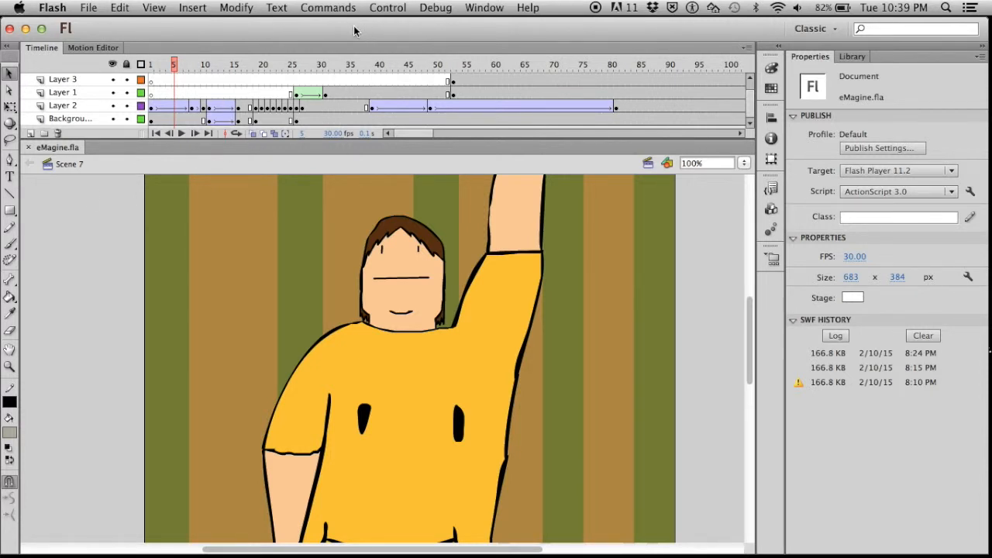
left_click_drag(353, 31, 354, 30)
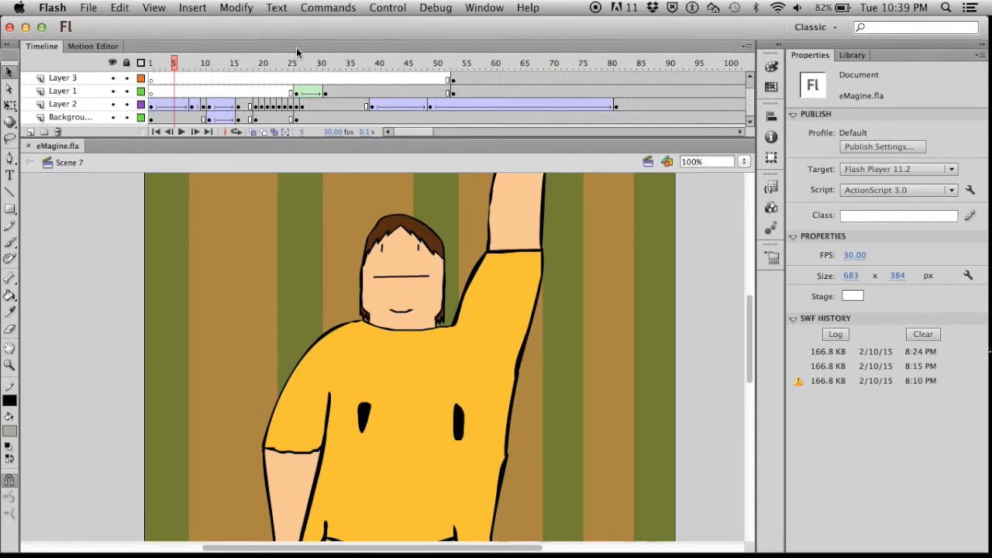
left_click_drag(167, 64, 140, 65)
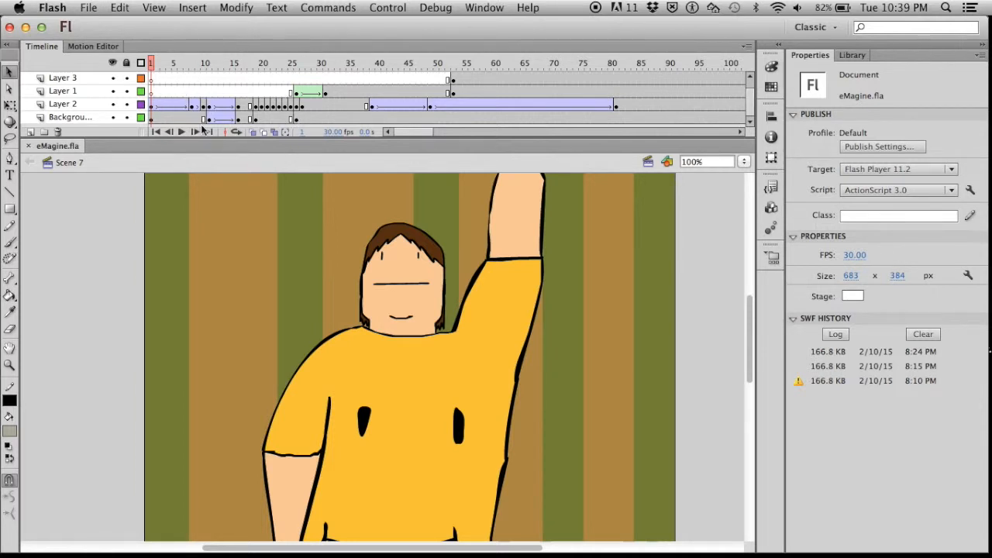
left_click_drag(161, 64, 126, 49)
left_click_drag(155, 78, 233, 50)
left_click(215, 77)
left_click(233, 77)
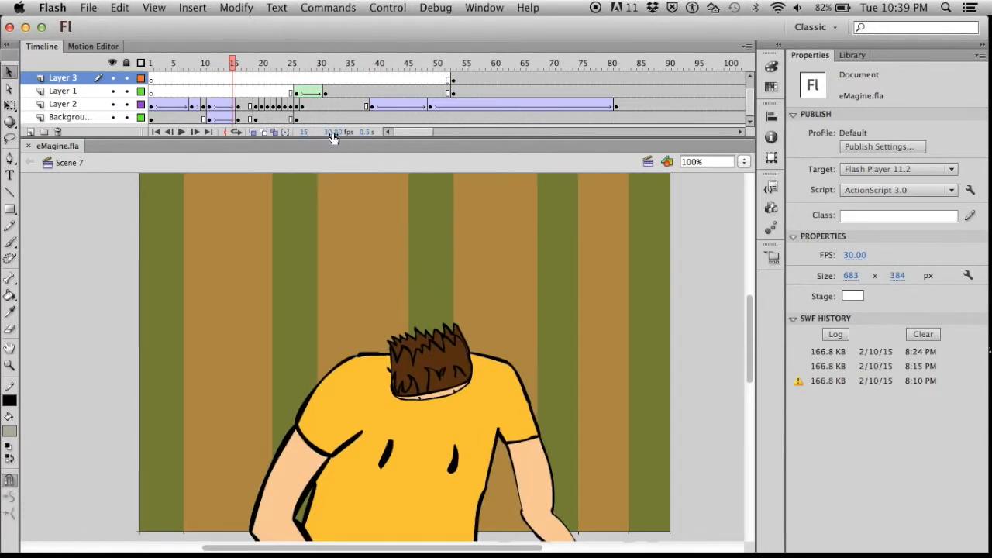
- Play the Scene 7 animation from the first frame and stop the playback
left_click(158, 131)
left_click(179, 132)
left_click(179, 131)
- Examine the run of consecutive frame-by-frame keyframes on Layer 2, starting at frame 19
left_click_drag(312, 62, 256, 63)
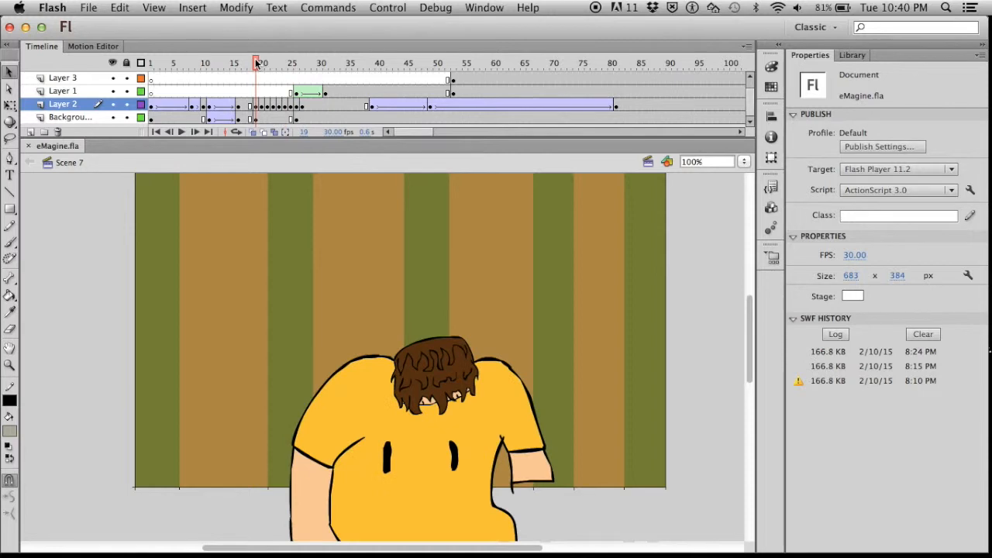
left_click_drag(264, 108, 297, 108)
left_click(257, 109)
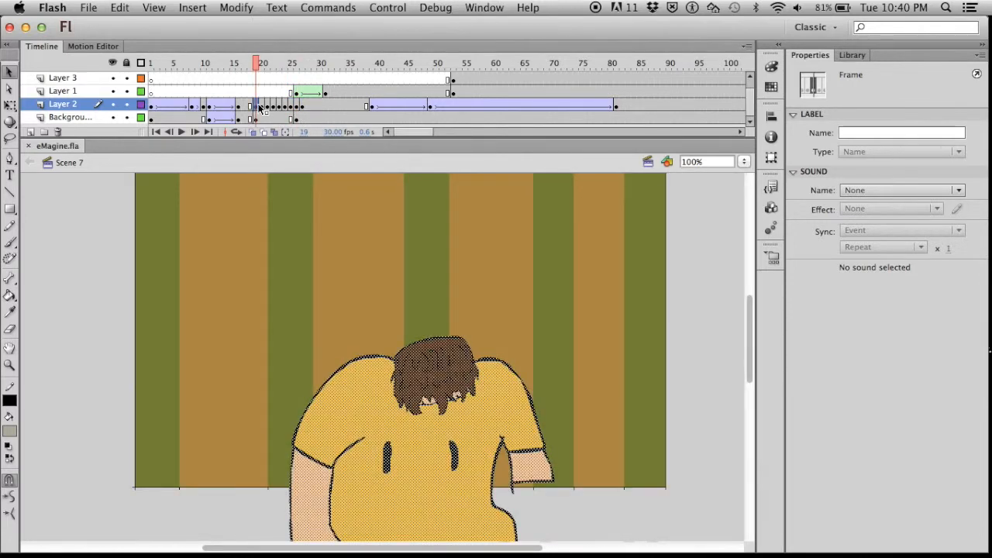
mouse_move(256, 55)
left_mouse_down()
mouse_move(157, 58)
mouse_move(630, 69)
mouse_move(422, 83)
mouse_move(227, 64)
mouse_move(265, 63)
left_mouse_up()
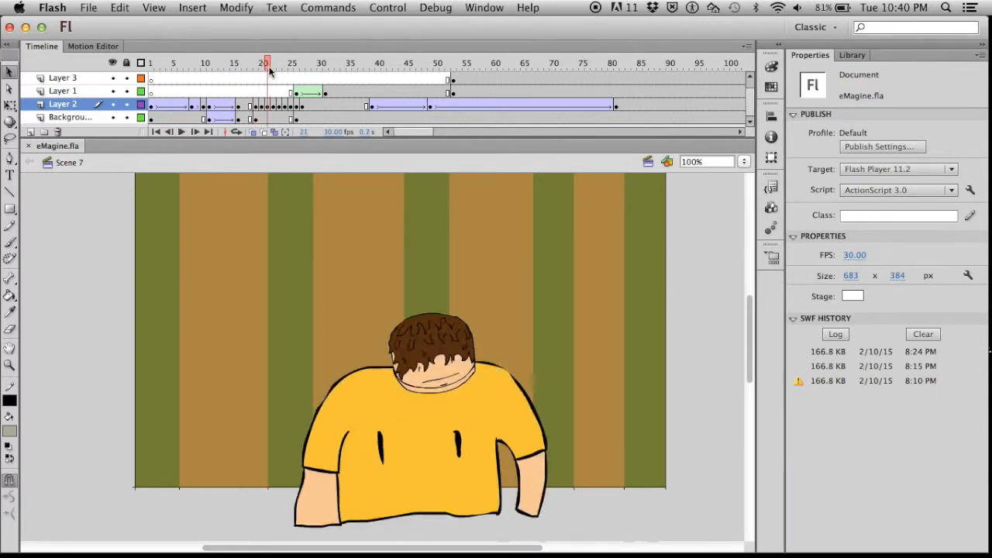
- Replay the scene from near its start, then scrub back to frame 13 to review the movement
left_click(180, 64)
left_click(180, 132)
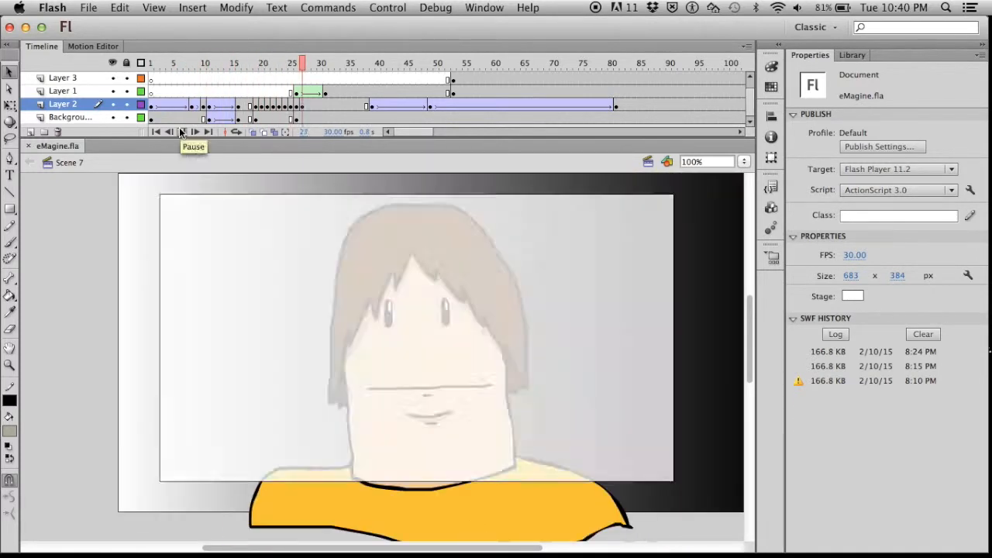
left_click(339, 64)
left_click_drag(338, 64, 221, 64)
- Create a new document from the Animated Button Highlight template in the Animation category
left_click(90, 6)
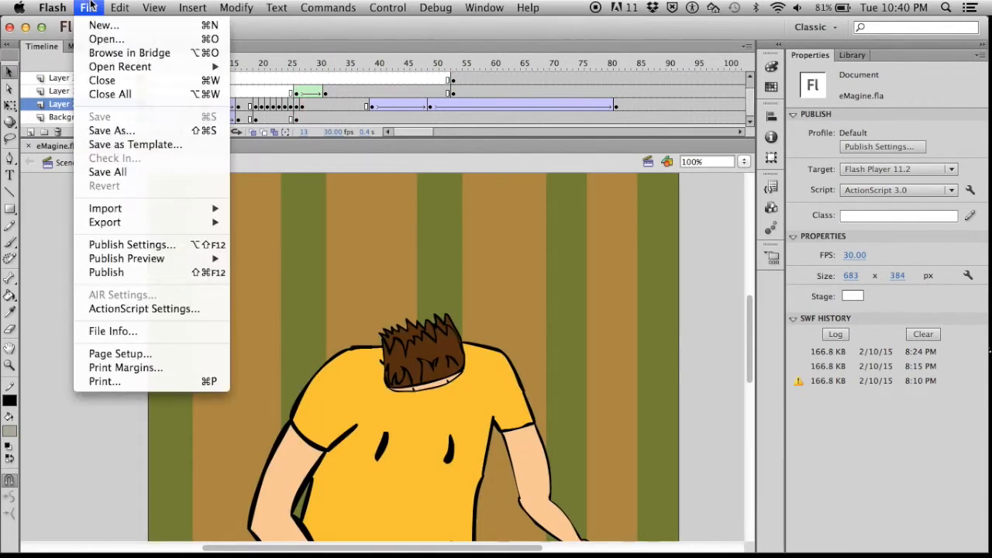
left_click(269, 89)
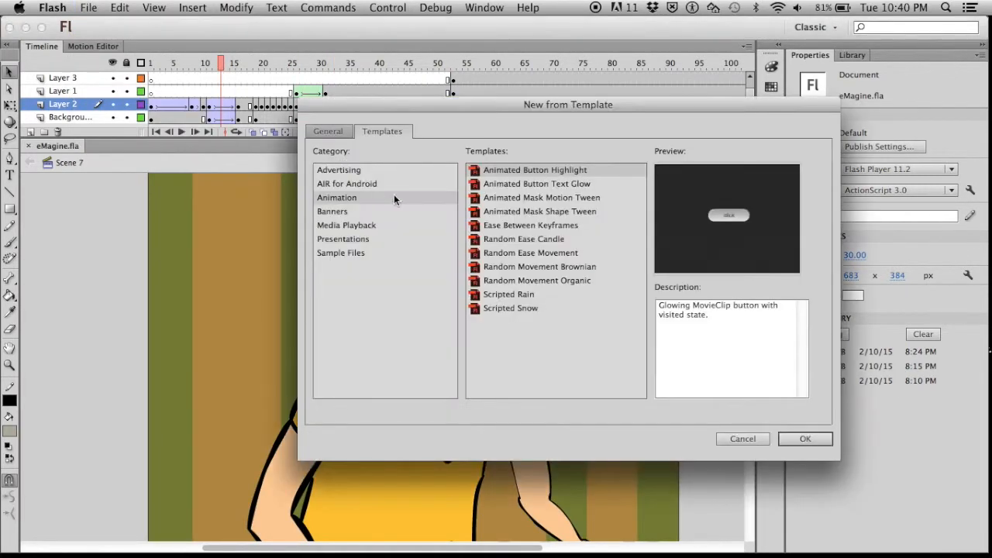
left_click(806, 437)
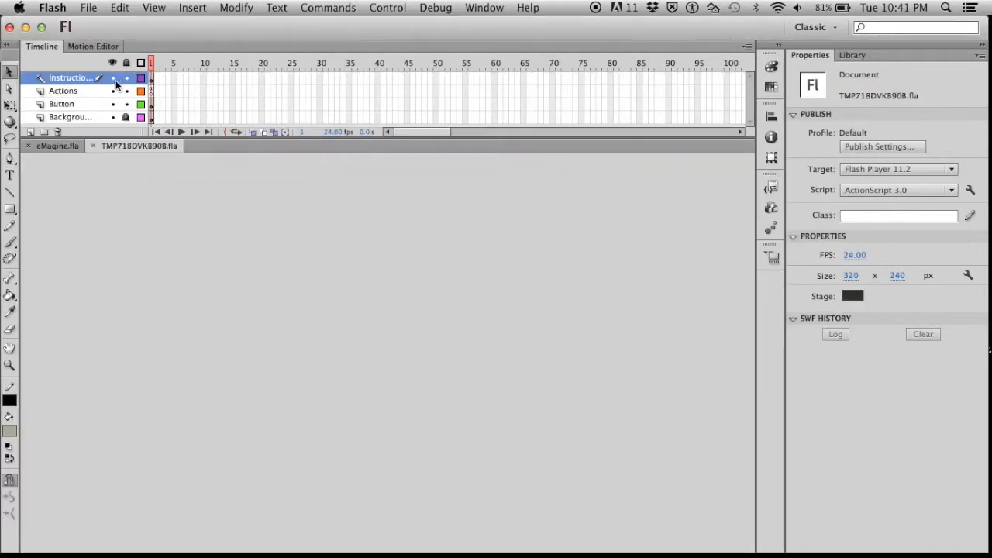
- Delete the template's Instructions, Actions and Button layers and unlock the Background layer
left_click(78, 78)
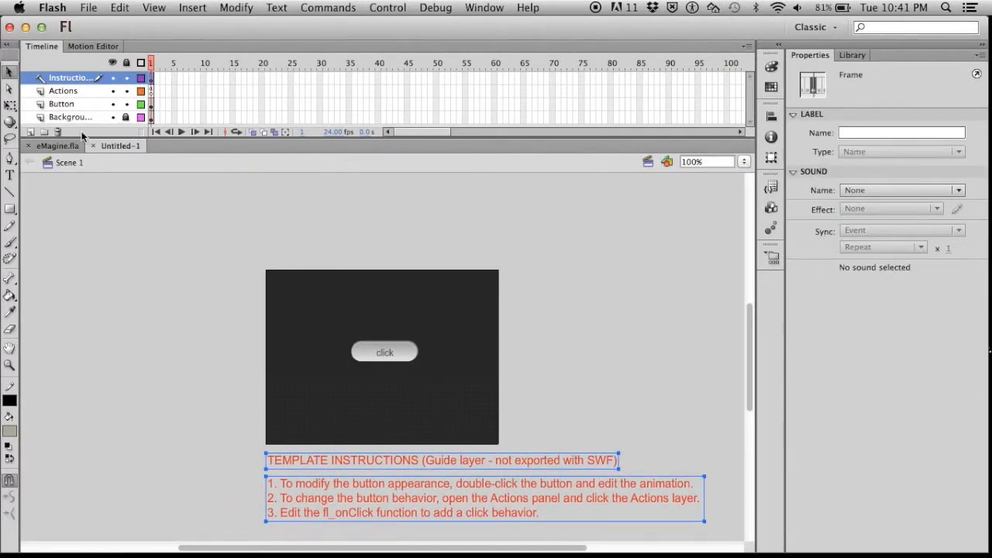
left_click(57, 131)
left_click(57, 132)
left_click(58, 132)
left_click(127, 77)
left_click(31, 132)
left_click(58, 132)
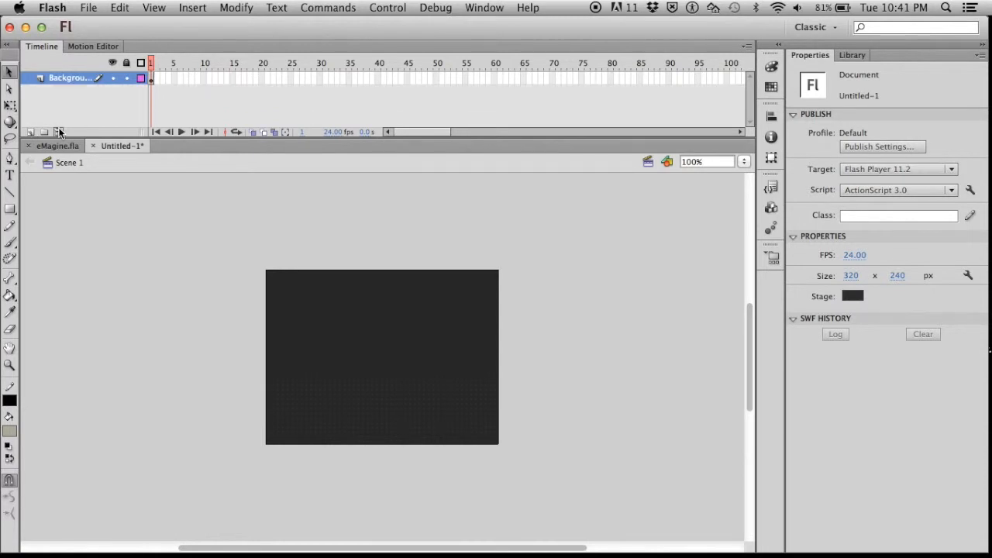
- Add a new empty layer and delete the Background layer
left_click(30, 132)
left_click(93, 91)
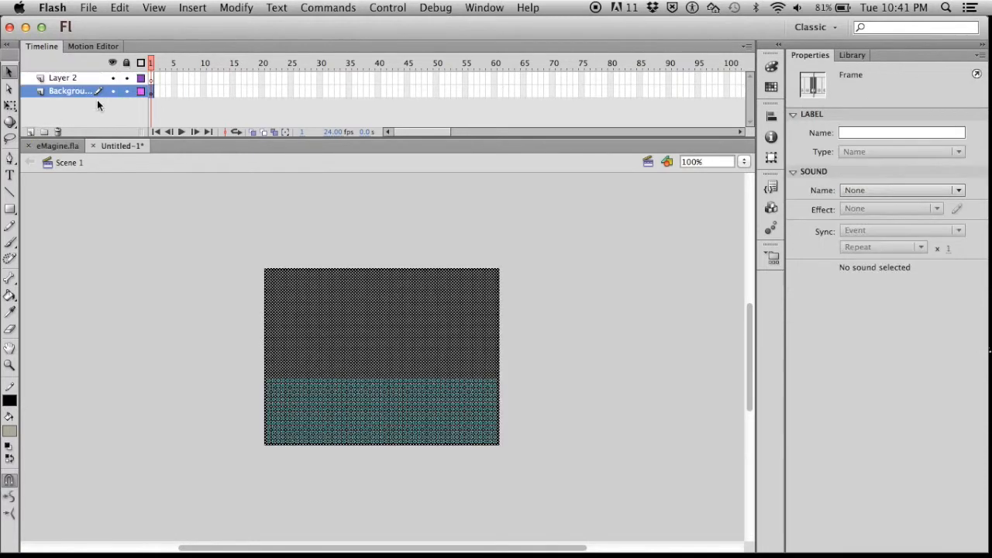
left_click(57, 132)
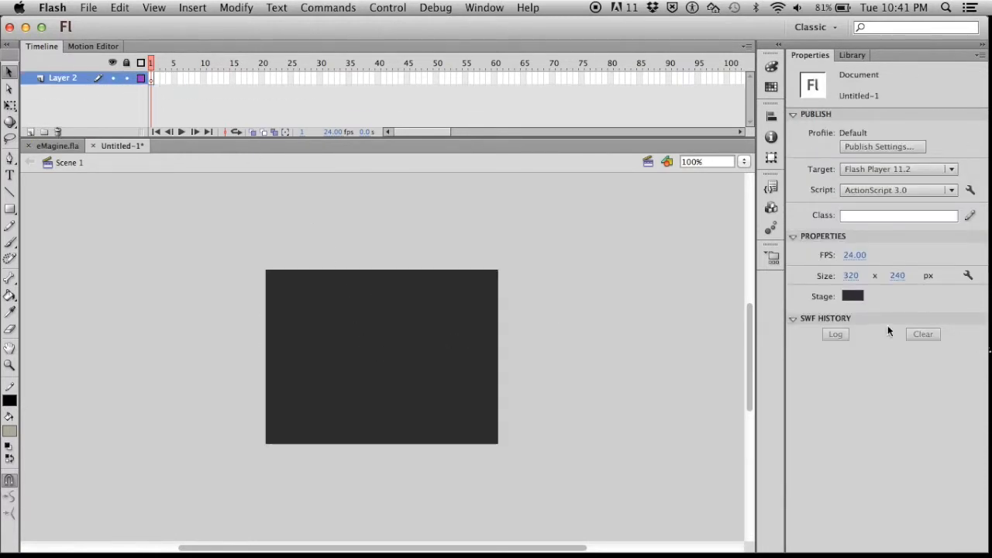
- Change the stage color to white
left_click(852, 296)
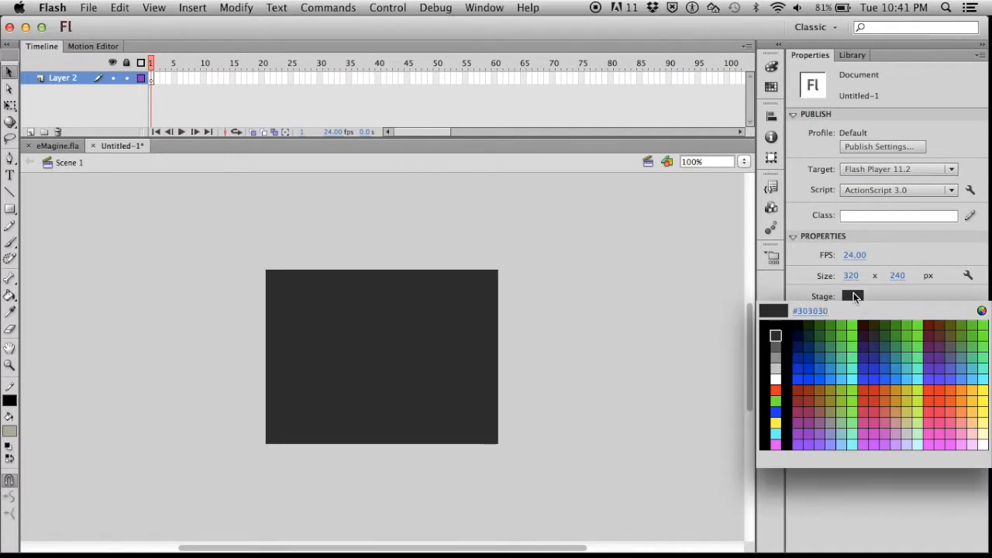
left_click(775, 378)
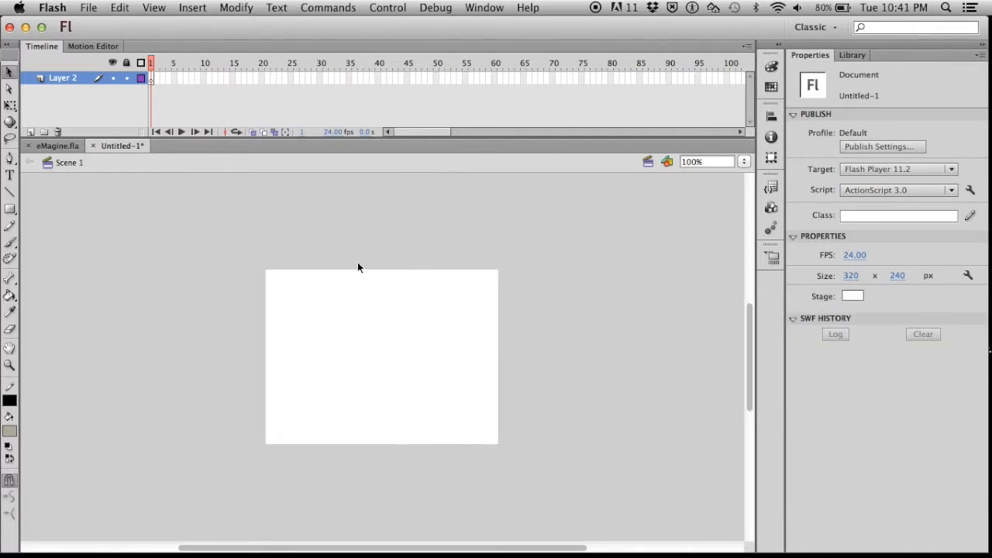
key("super+equal")
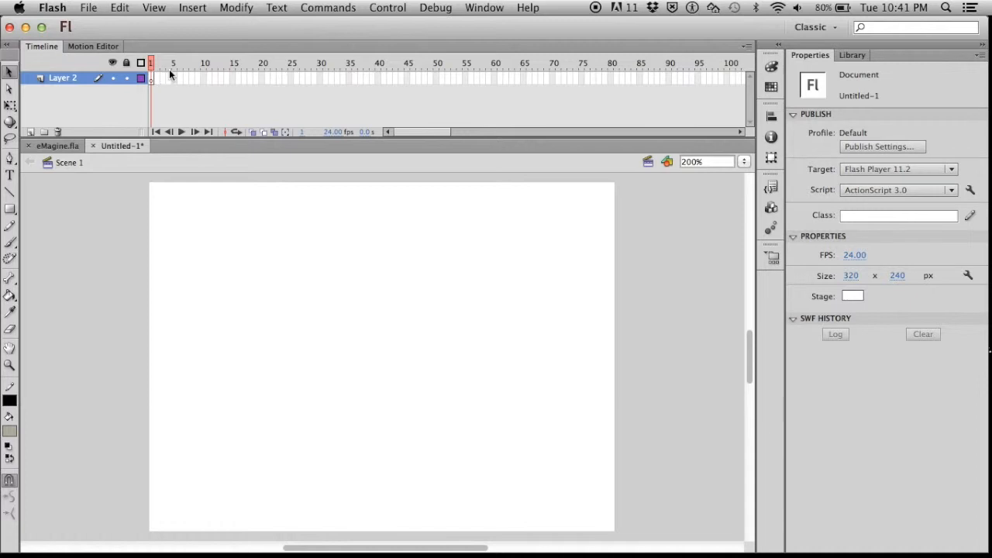
- Extend Layer 2 with frames up to frame 41 and return the playhead to frame 1
right_click(385, 77)
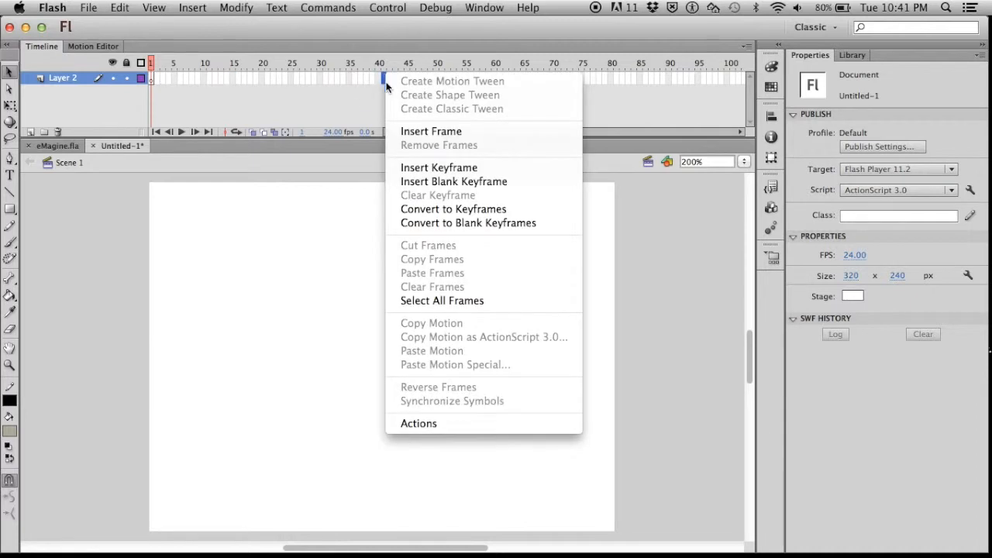
left_click(399, 129)
left_click(350, 65)
left_click_drag(351, 68, 147, 69)
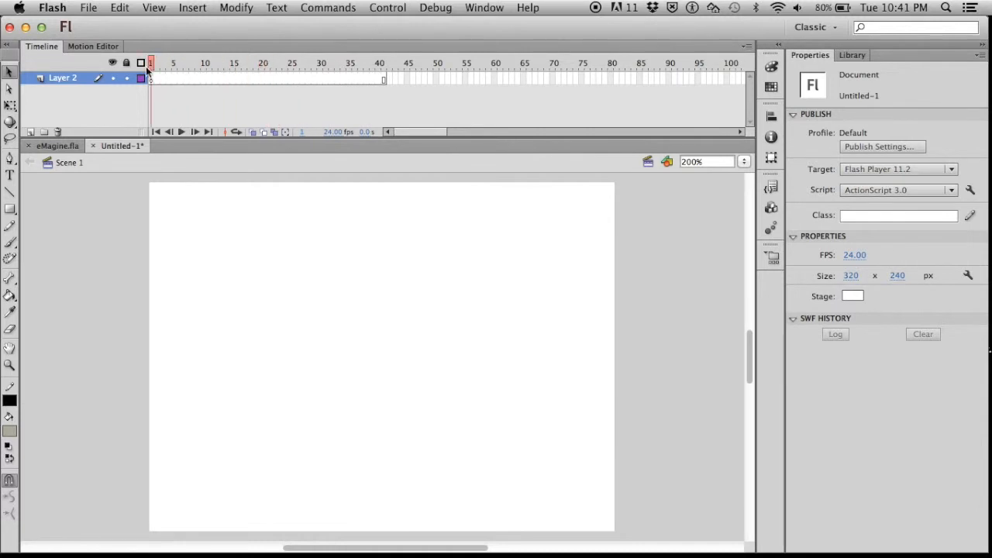
- Draw a small circle near the stage's left edge on frame 1 using the Brush tool with a black fill
left_click(153, 79)
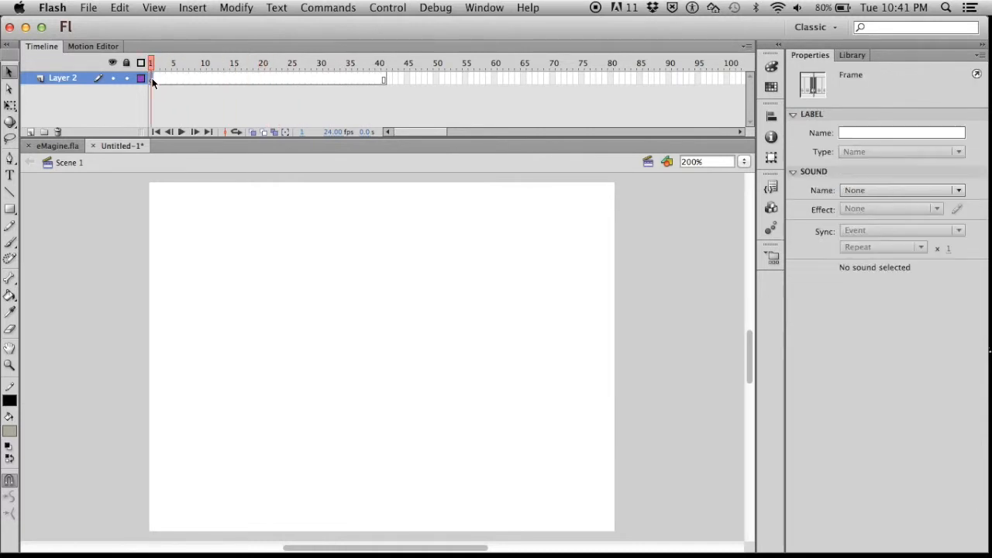
left_click(10, 432)
left_click(34, 272)
left_click(9, 242)
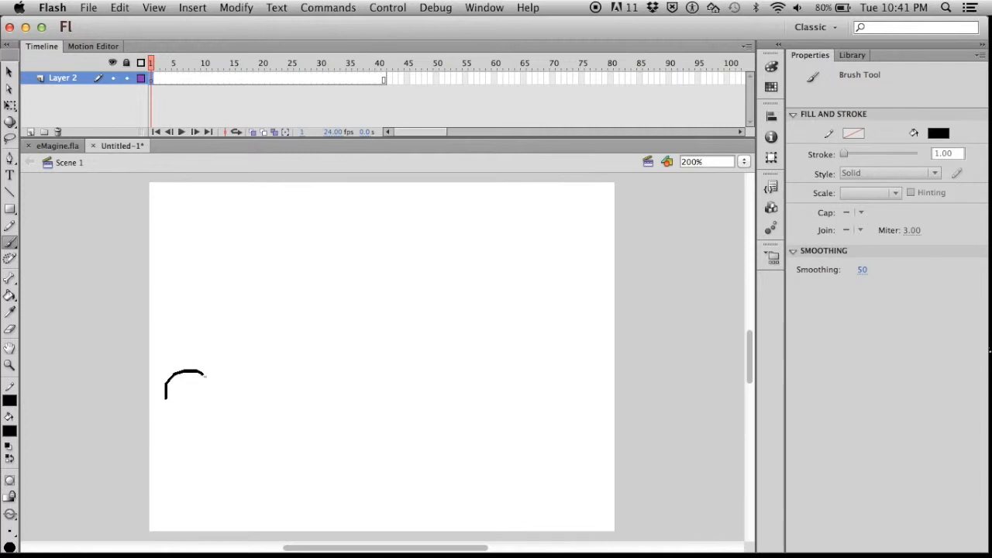
left_click_drag(169, 401, 164, 394)
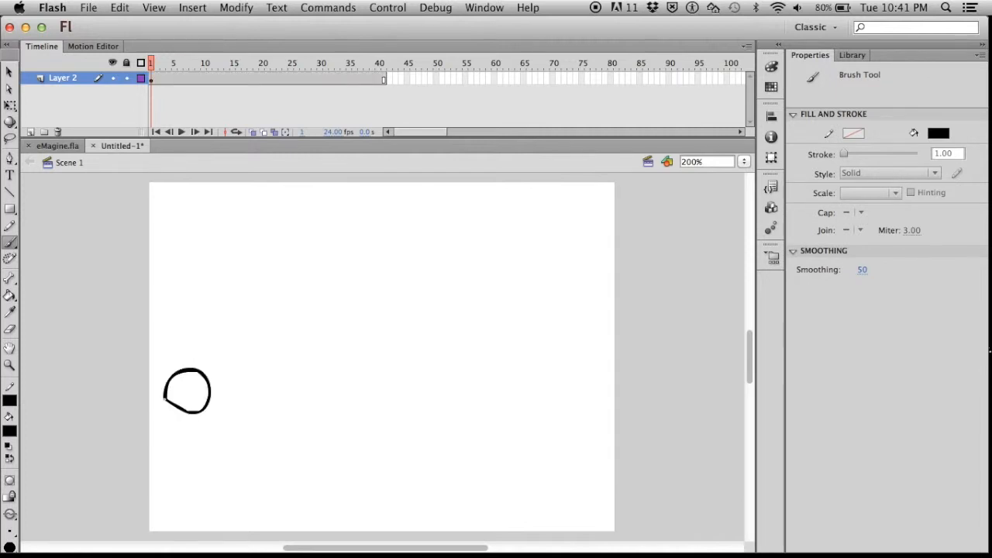
- Insert a keyframe at frame 2 of Layer 2
right_click(158, 79)
left_click(193, 165)
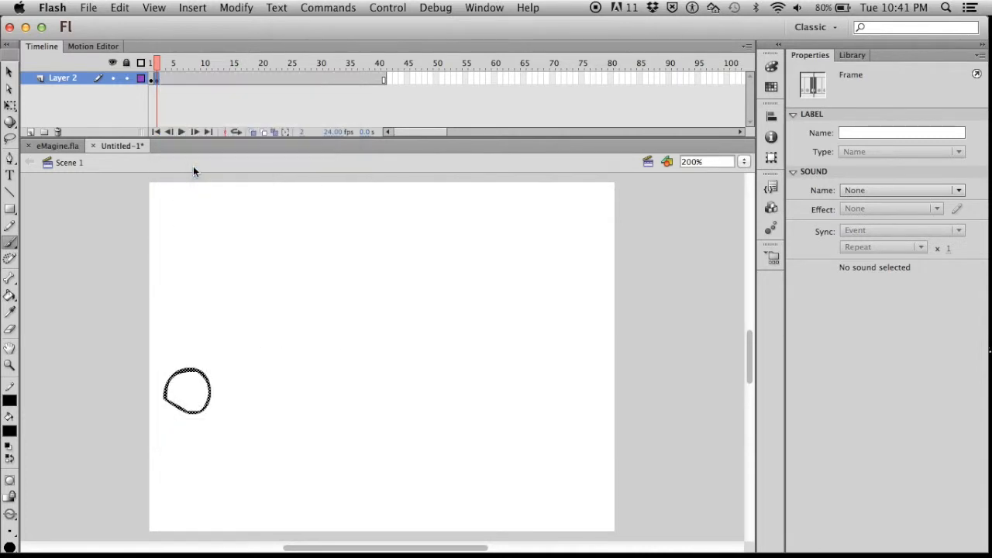
- Turn on onion skinning limited to frames 1 and 2, and brush a second circle slightly up and right of the first
left_click(253, 132)
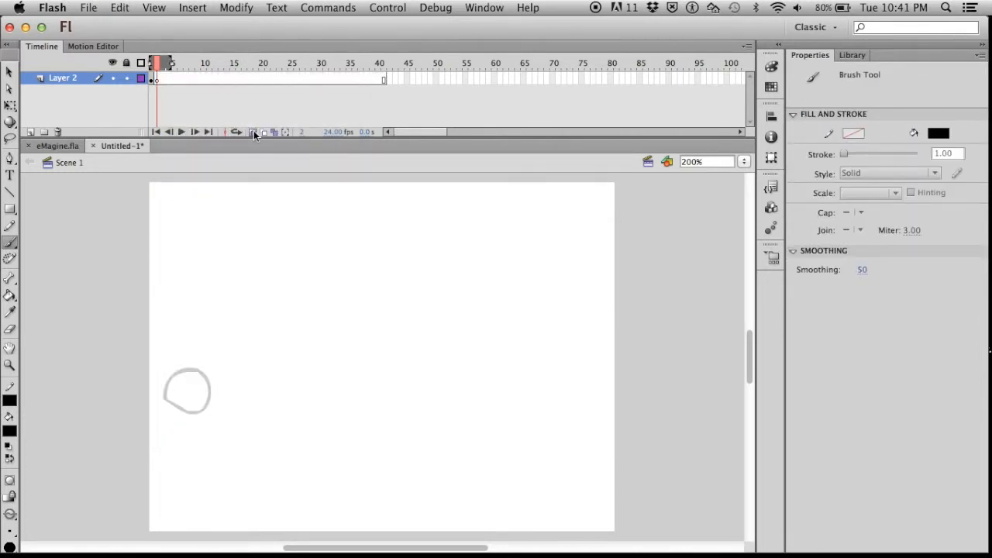
left_click_drag(172, 65, 157, 66)
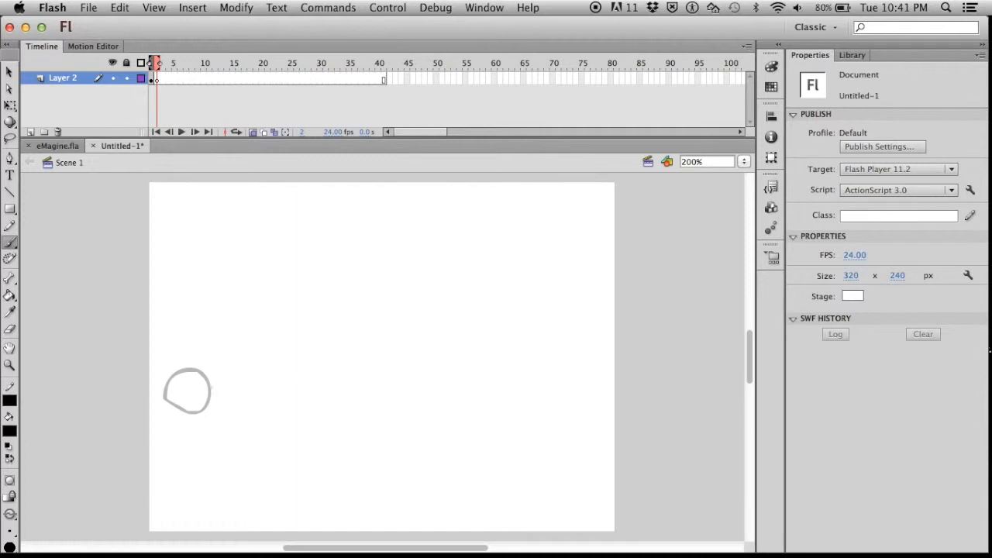
mouse_move(224, 401)
left_mouse_down()
mouse_move(195, 372)
mouse_move(206, 355)
mouse_move(226, 358)
mouse_move(237, 376)
mouse_move(223, 402)
left_mouse_up()
- Insert a keyframe at frame 3 and replace its copied circle with one farther up and right, onion-skinning only frame 2
right_click(163, 77)
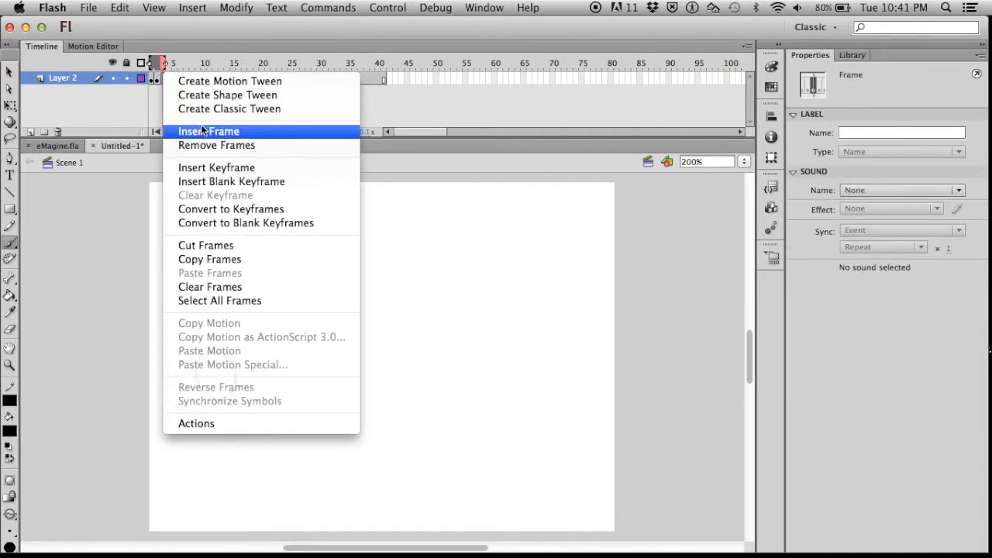
left_click(200, 168)
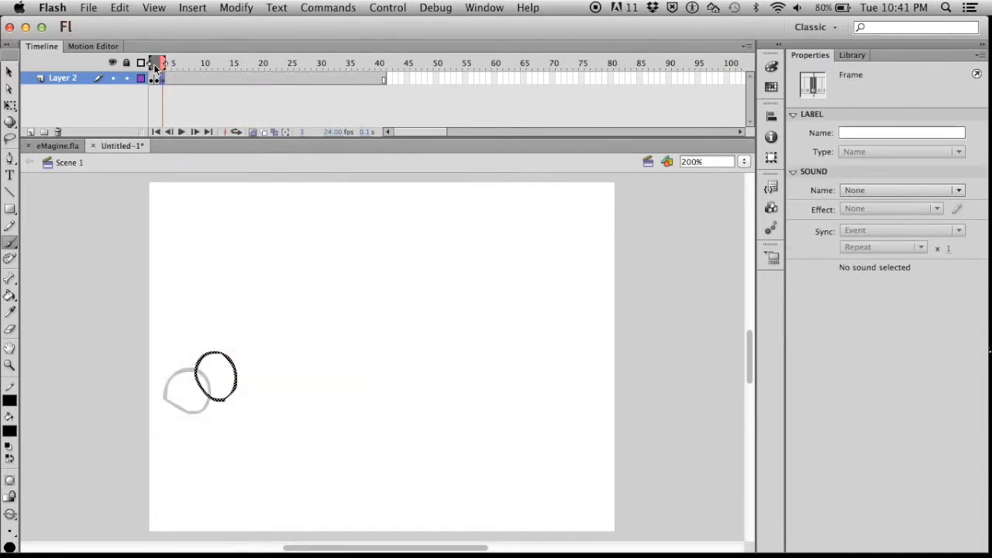
left_click_drag(150, 65, 156, 67)
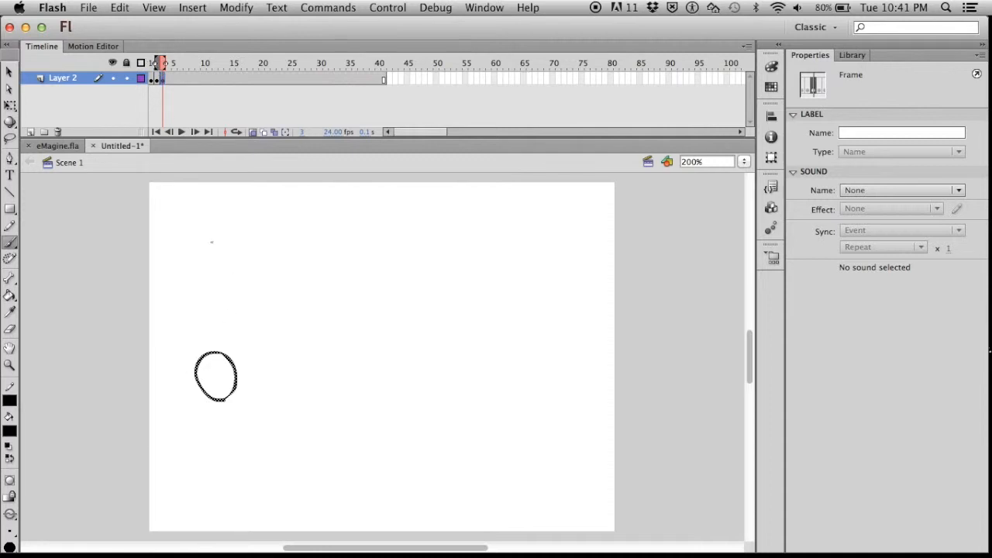
key("Delete")
mouse_move(268, 370)
left_mouse_down()
mouse_move(229, 359)
mouse_move(224, 339)
mouse_move(244, 317)
mouse_move(274, 328)
mouse_move(271, 369)
left_mouse_up()
- Insert a keyframe at frame 4 and replace its copied circle with a wider one farther up and right
right_click(167, 79)
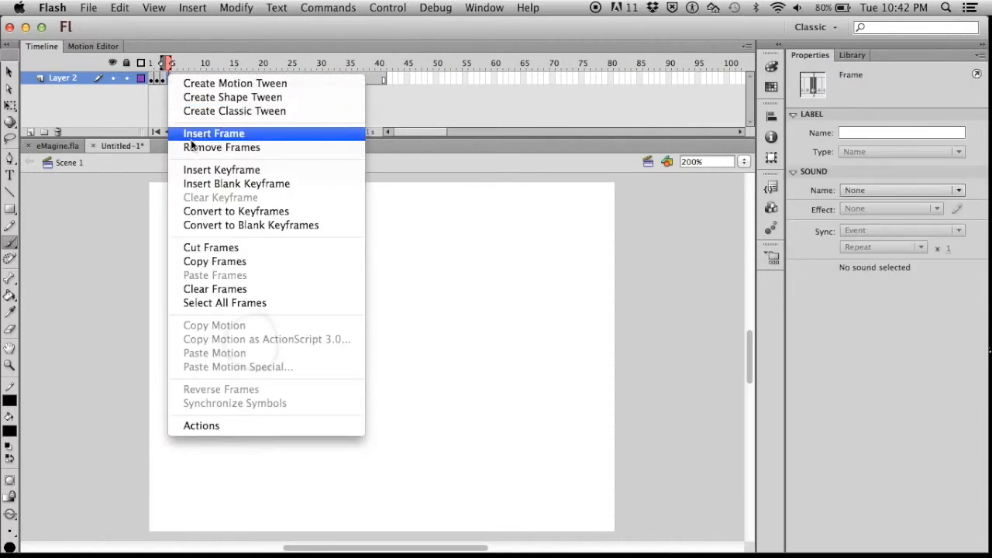
left_click(195, 168)
key("Delete")
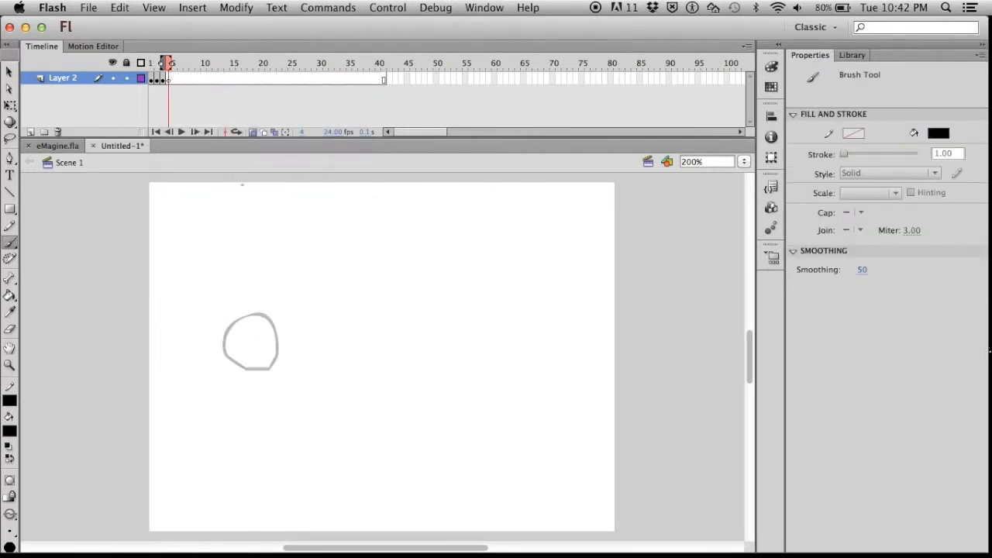
mouse_move(306, 342)
left_mouse_down()
mouse_move(264, 314)
mouse_move(278, 290)
mouse_move(336, 295)
mouse_move(351, 331)
mouse_move(302, 346)
left_mouse_up()
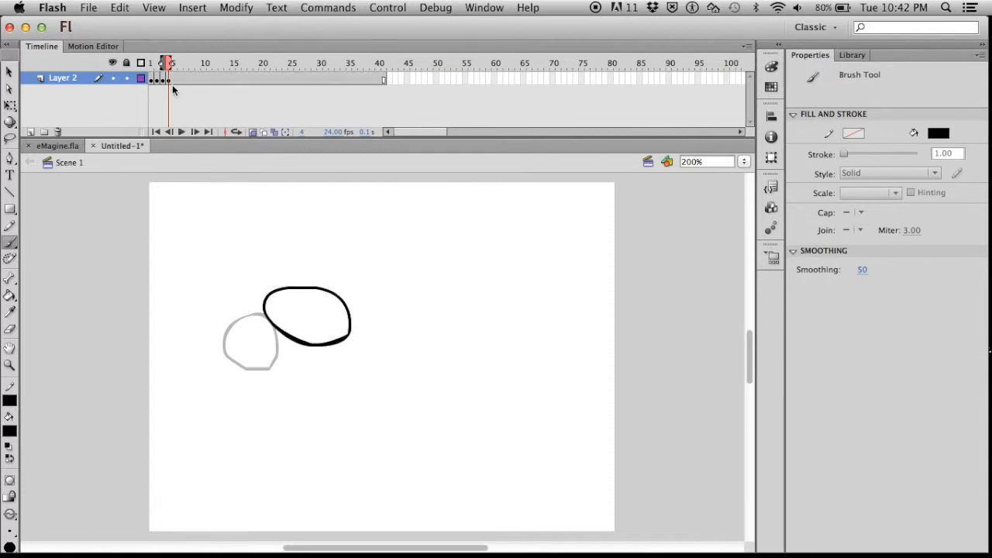
- Insert a blank keyframe at frame 5 and brush another circle farther right, using the frame 4 onion skin as a guide
left_click(173, 83)
left_click(174, 78)
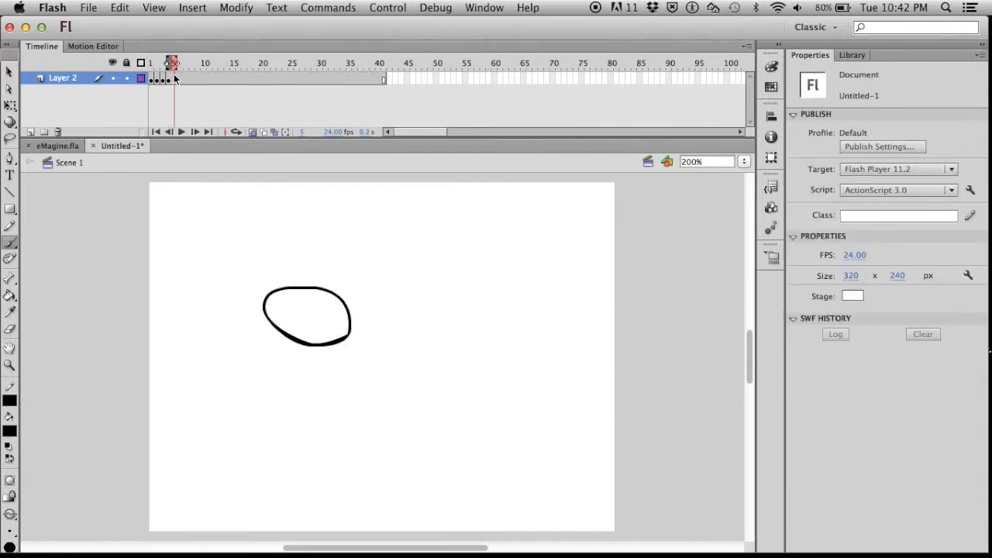
right_click(174, 77)
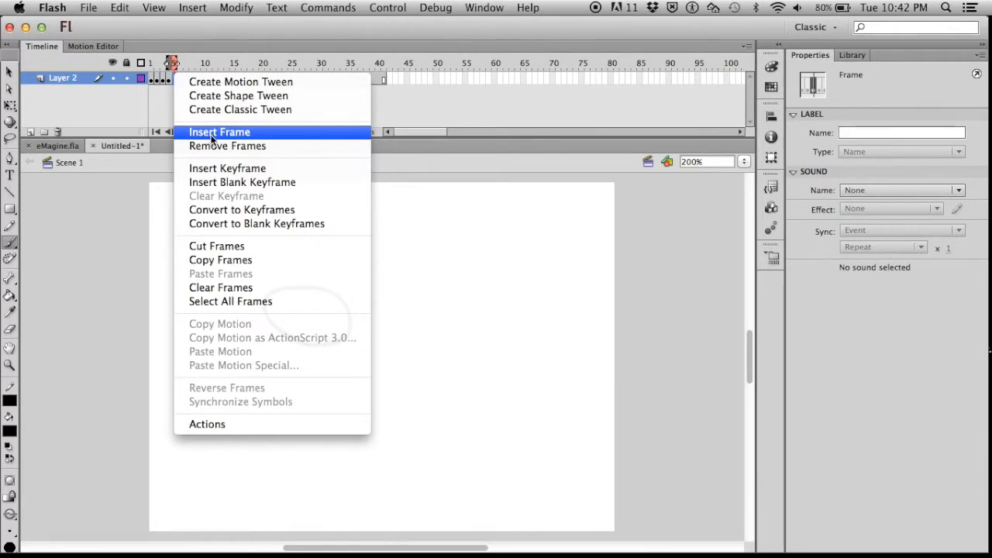
left_click(232, 182)
left_click_drag(379, 331, 361, 322)
- Insert blank keyframes at frames 6 and 7, brushing a circle on each that continues the movement toward the stage's upper-right corner
right_click(179, 81)
left_click(238, 191)
left_click_drag(469, 204, 447, 205)
right_click(186, 80)
left_click(237, 187)
left_click_drag(516, 283, 511, 277)
- Insert blank keyframes at frames 8 and 9, brushing a circle about 99 by 90 px across the stage's upper-right corner and another to continue the exit
right_click(191, 79)
left_click(240, 186)
left_click_drag(615, 281, 598, 269)
right_click(197, 80)
left_click(256, 169)
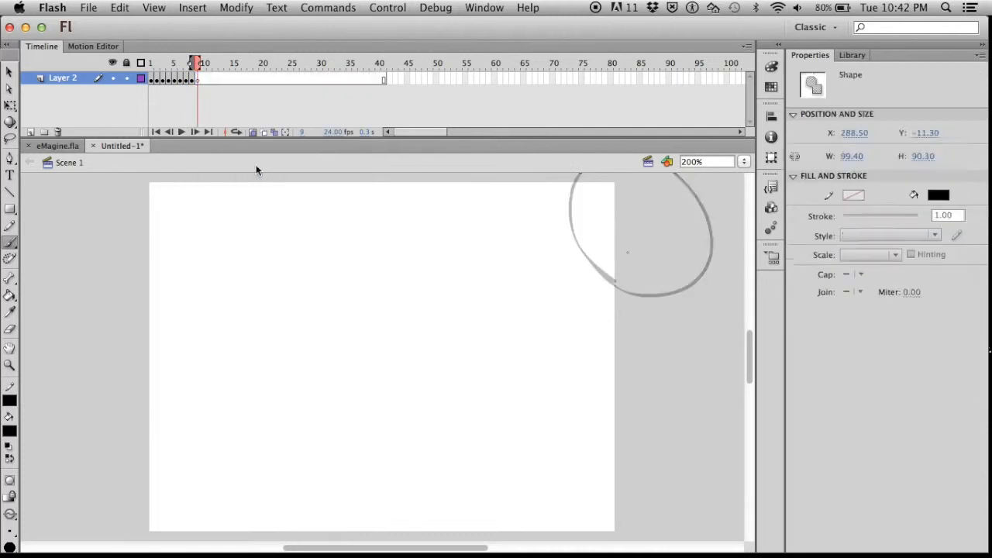
scroll(504, 310, "up", 5)
left_click_drag(550, 361, 555, 357)
- Insert a blank keyframe at frame 10 and brush a large circle with a smiling face beyond the stage's right edge
right_click(203, 80)
left_click(261, 186)
left_click_drag(625, 380, 600, 363)
left_click_drag(602, 288, 645, 288)
- Turn off onion skinning, scrub through the first frames and play the animation
left_click(253, 131)
left_click(150, 62)
left_click_drag(150, 62, 177, 62)
left_click(180, 130)
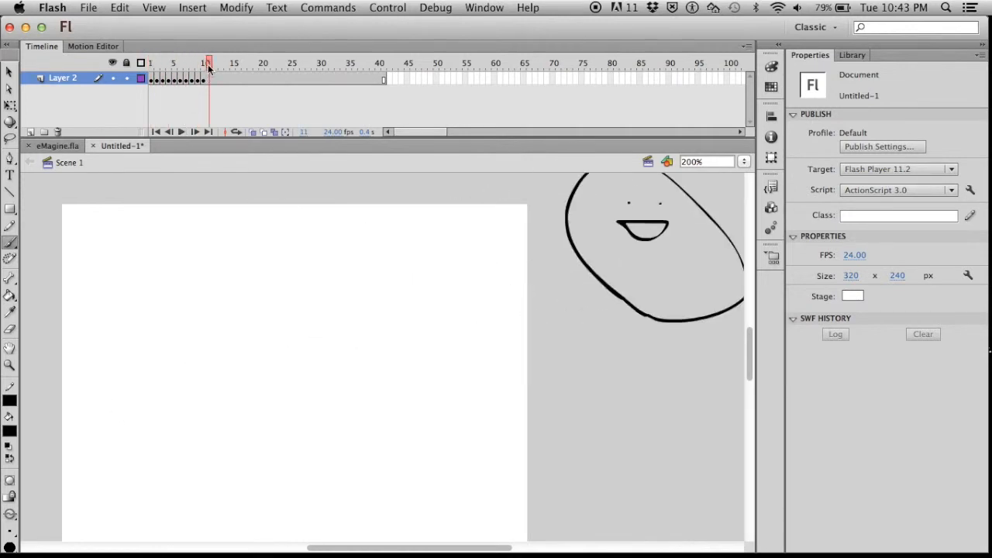
- Rewind to the opening frames and replay the circle animation to review its motion
left_click_drag(208, 68, 150, 65)
left_click(184, 132)
left_click(218, 78)
left_click_drag(221, 65, 155, 63)
key("Return")
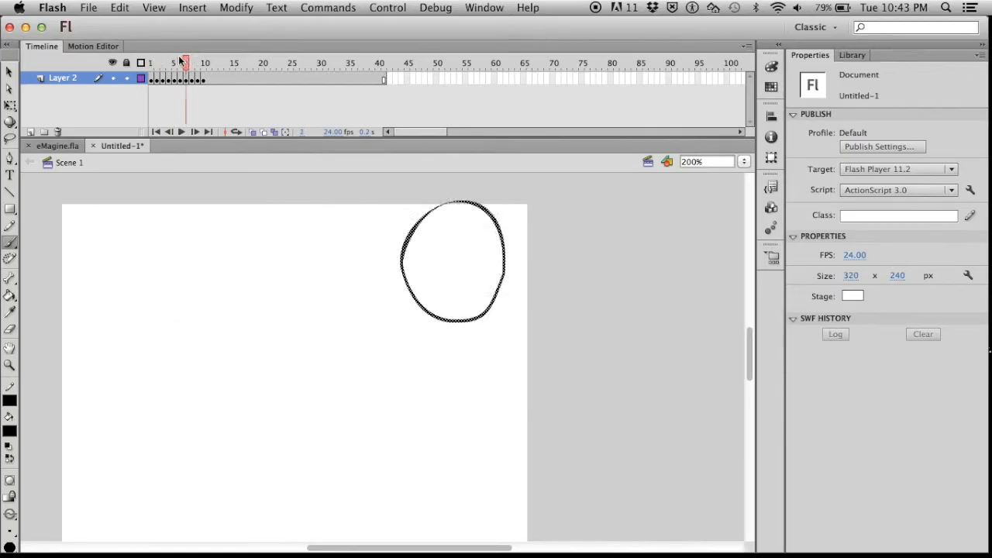